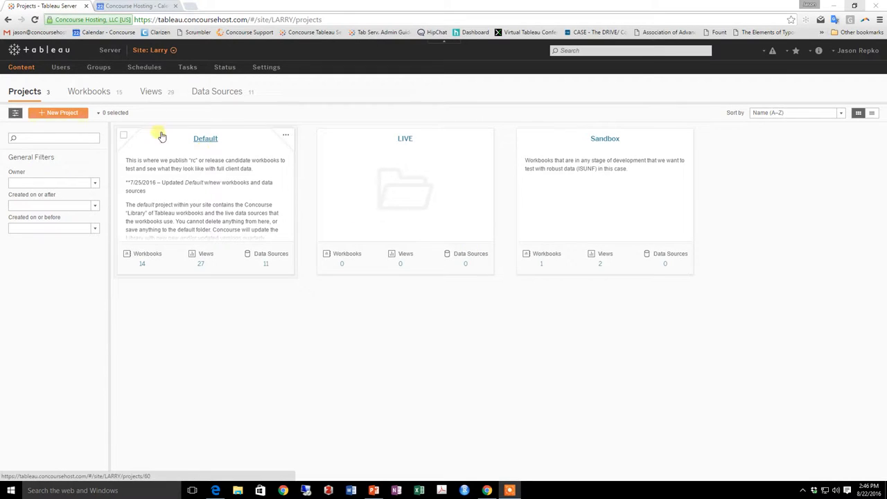
Review the site's user list and return to the projects overview
click(60, 67)
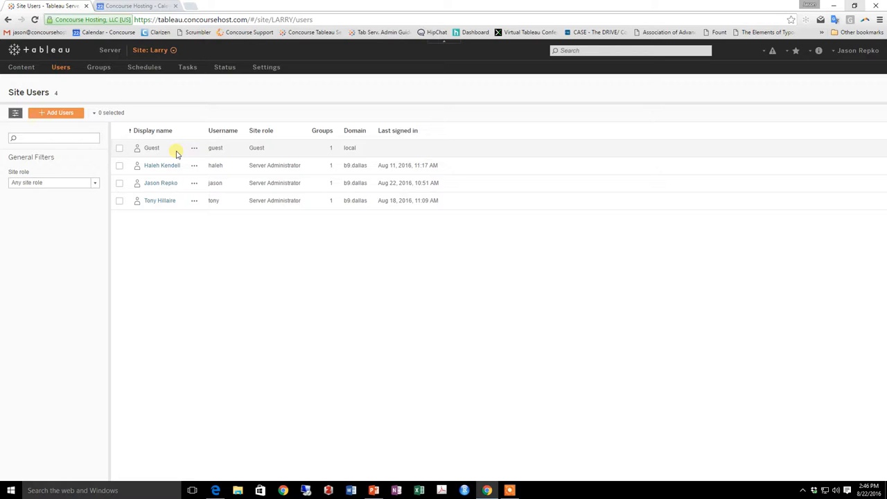
click(22, 67)
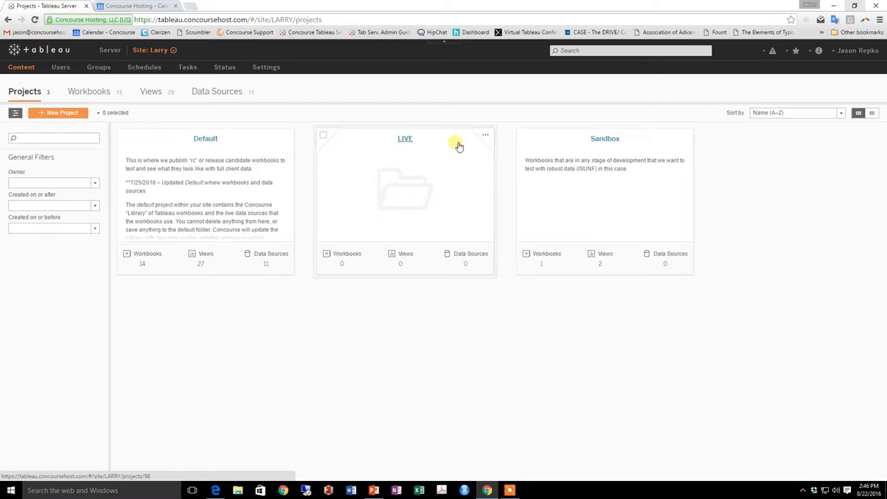
Open the Fiscal Year Comparison SBX workbook from the Sandbox project for editing
click(547, 254)
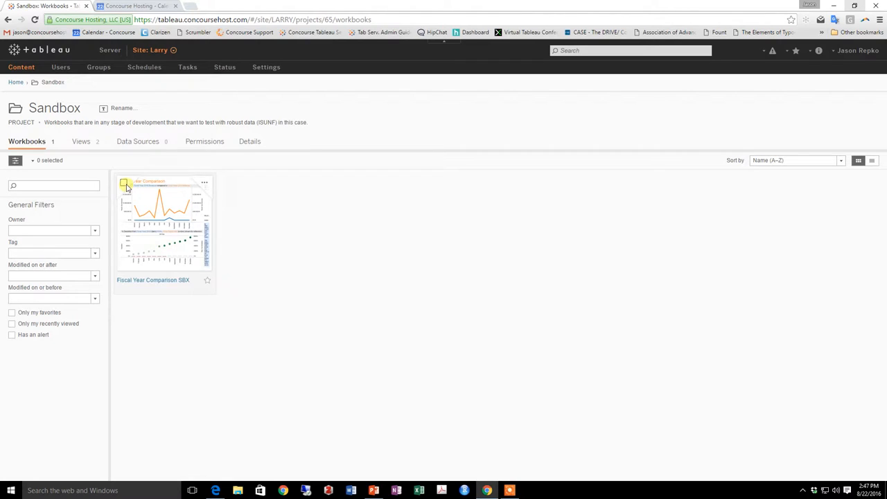
click(204, 183)
click(211, 196)
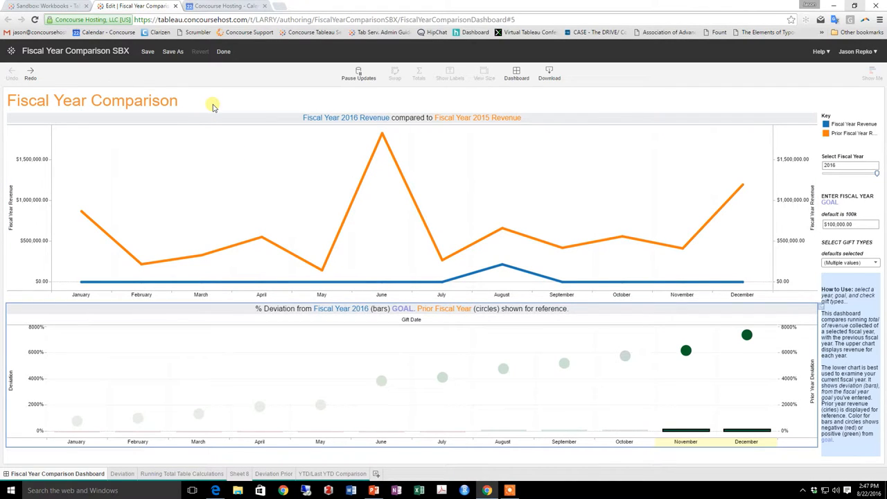
Save a copy named Fiscal Year Comparison LIVE in the LIVE project, without sheet tabs and with the data source password embedded
click(174, 54)
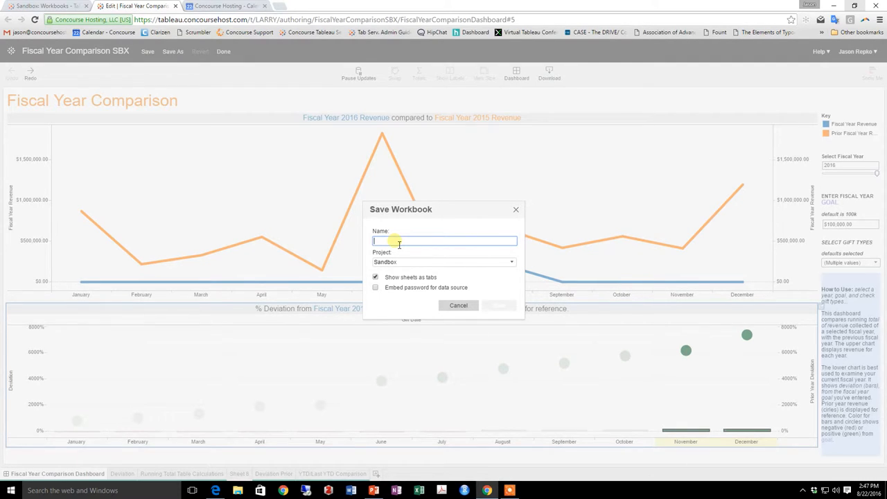
text(Fiscal Y)
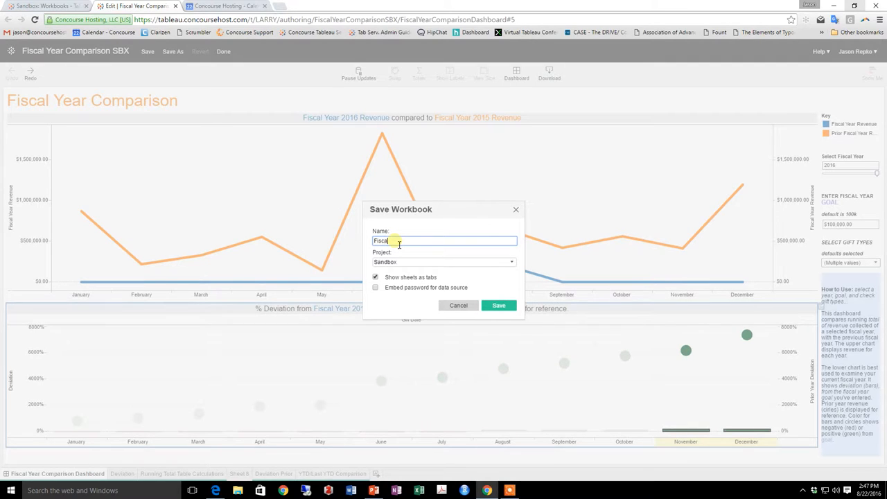
text(ear Comparison LIVE)
click(500, 262)
click(387, 283)
click(376, 278)
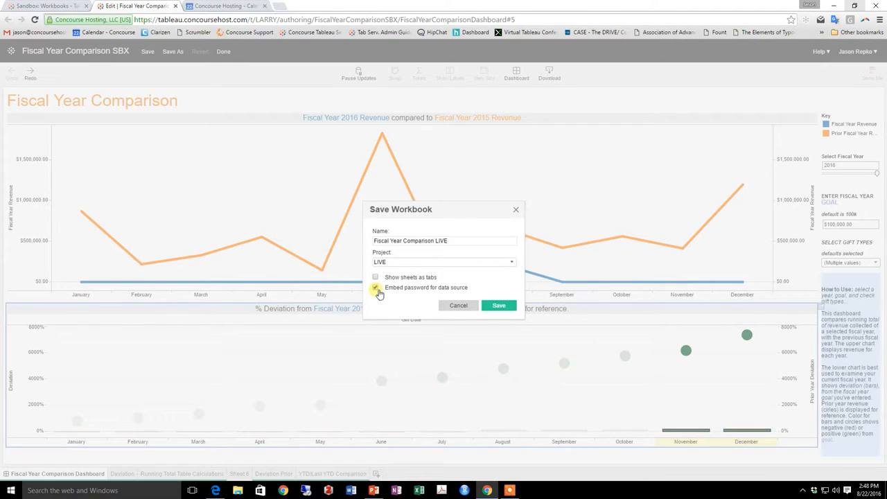
click(376, 288)
click(500, 306)
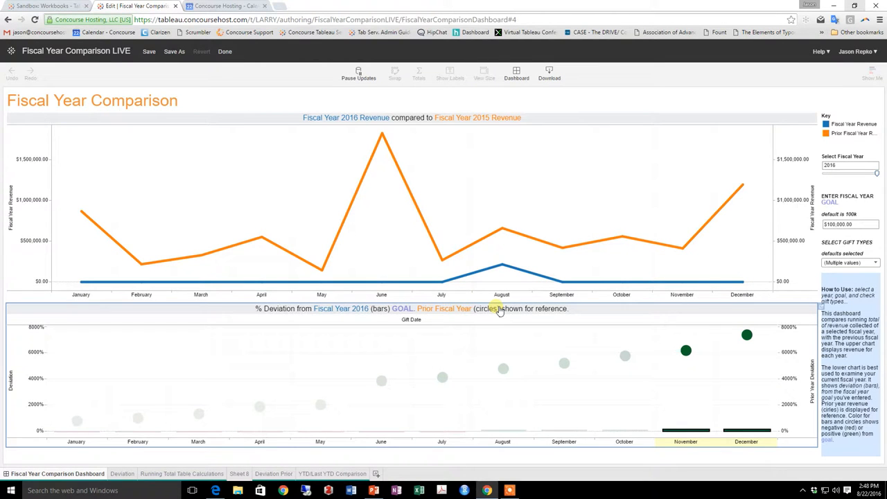
Finish editing and open the Fiscal Year Comparison Dashboard from the Fiscal Year Comparison LIVE workbook in the LIVE project
click(231, 52)
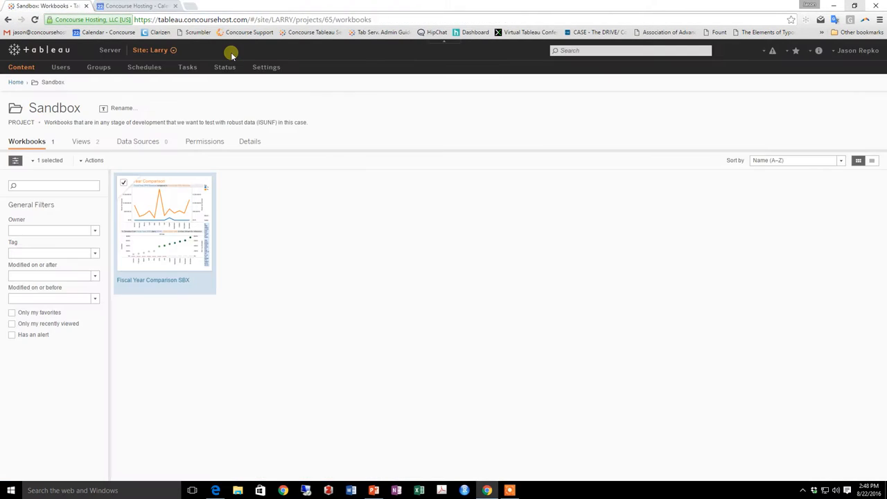
click(21, 68)
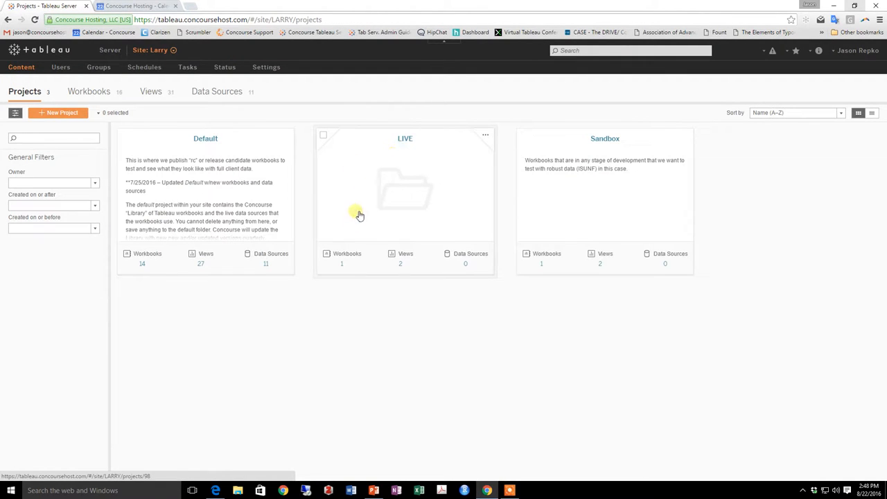
click(353, 255)
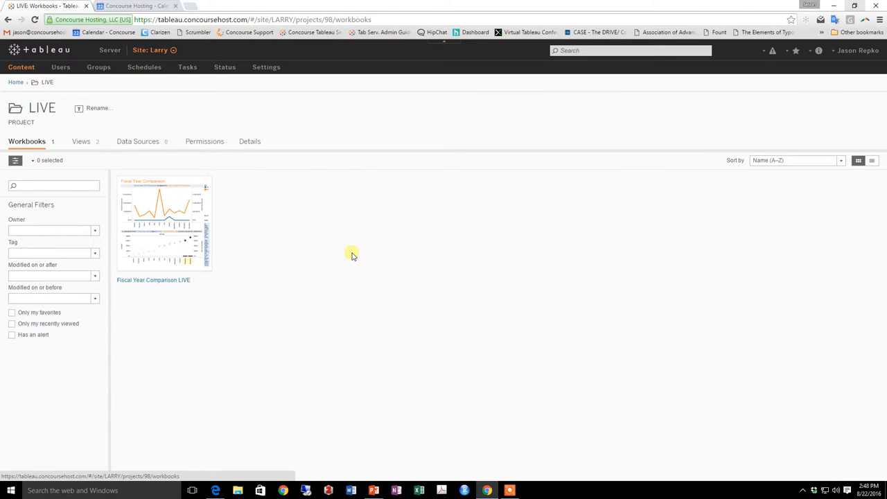
click(151, 202)
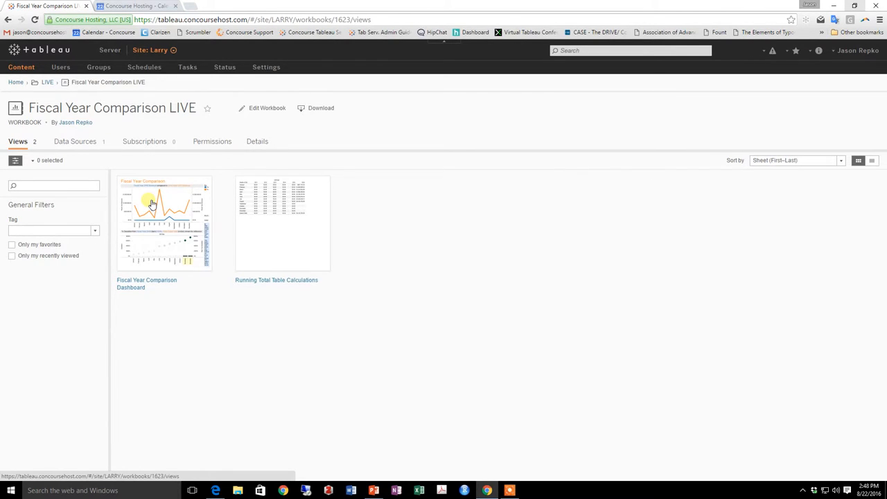
click(151, 203)
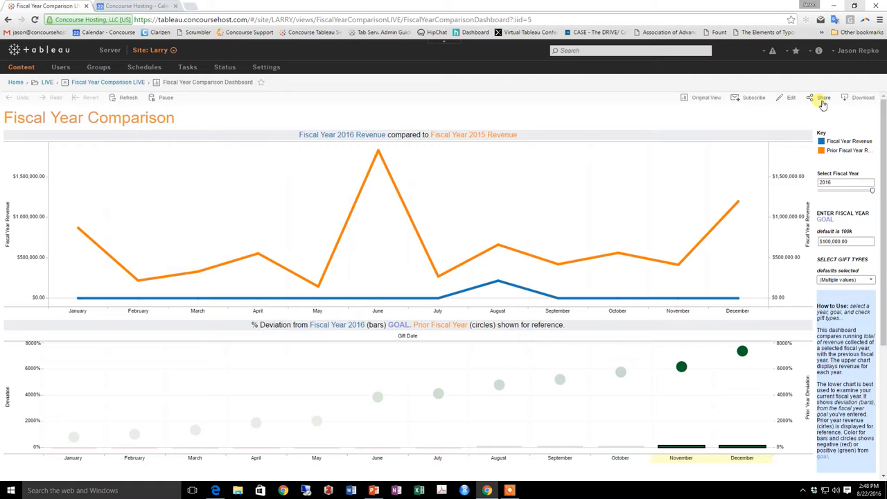
Copy the dashboard's share link and switch to Microsoft Edge
click(822, 103)
click(747, 149)
right_click(747, 149)
click(707, 150)
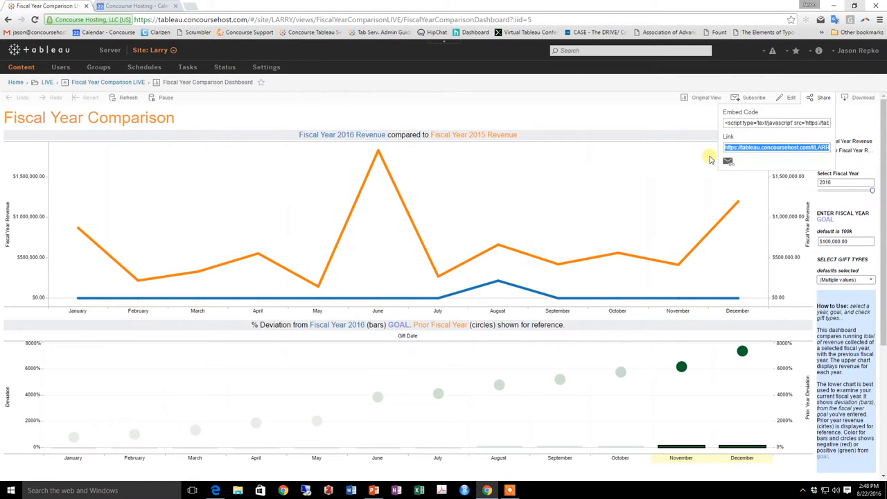
click(217, 491)
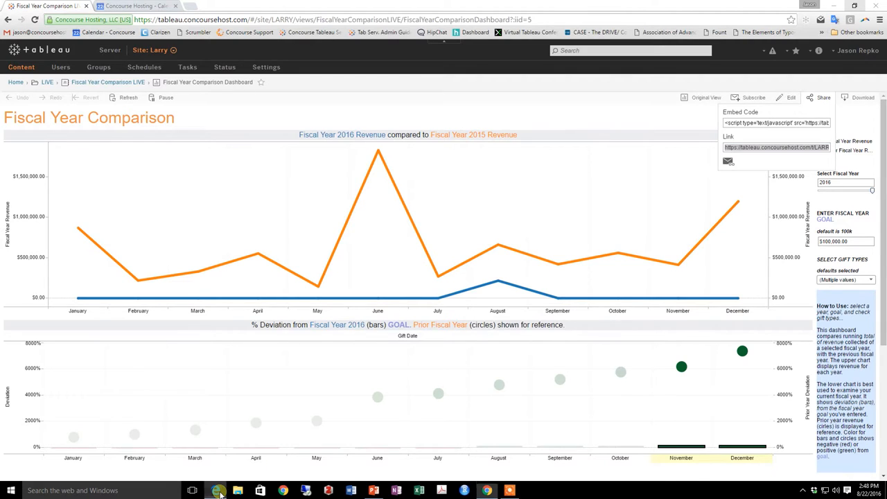
Try to open the copied dashboard link through the MSN web search
click(357, 49)
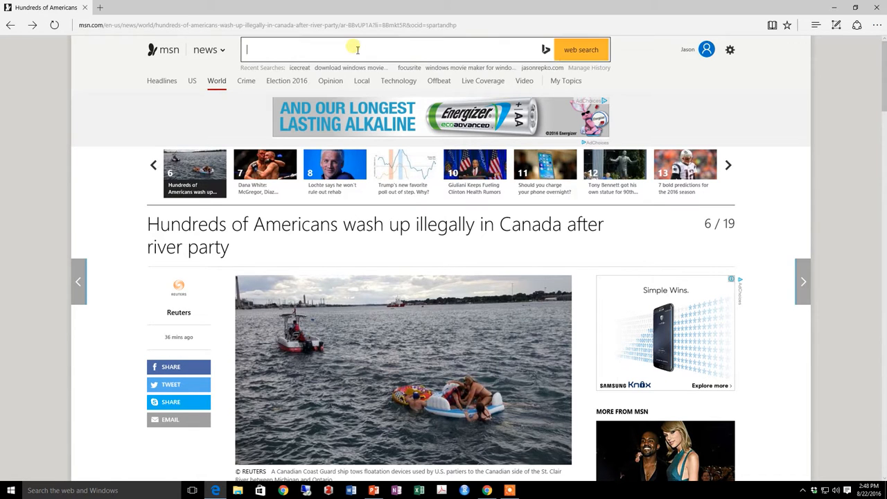
key(ctrl+v)
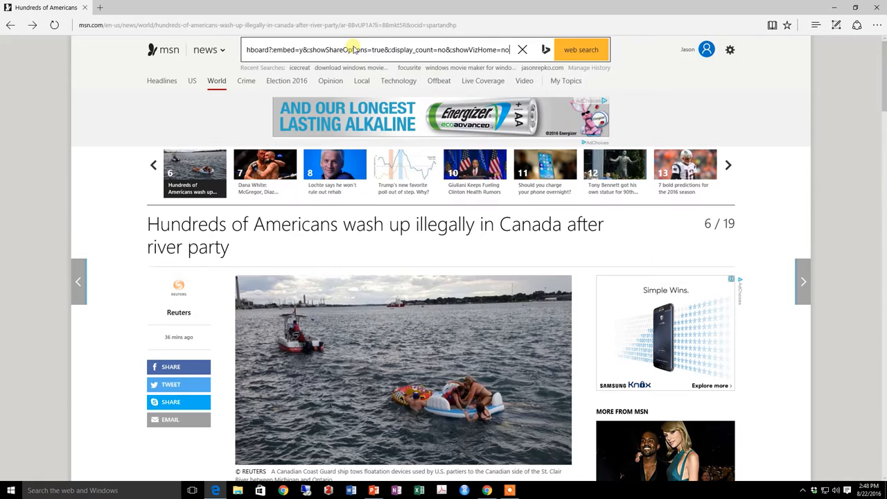
key(Return)
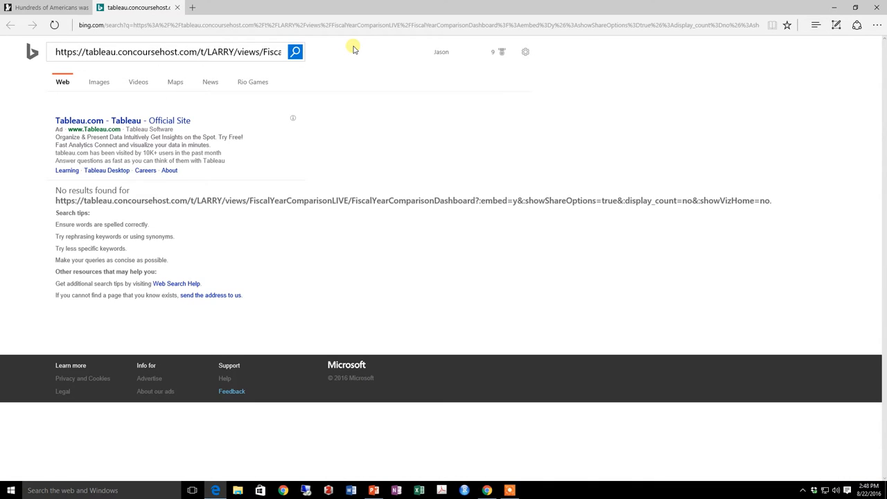
Load the copied dashboard link directly as a web address and move the fiscal year selection back from the latest year
click(135, 26)
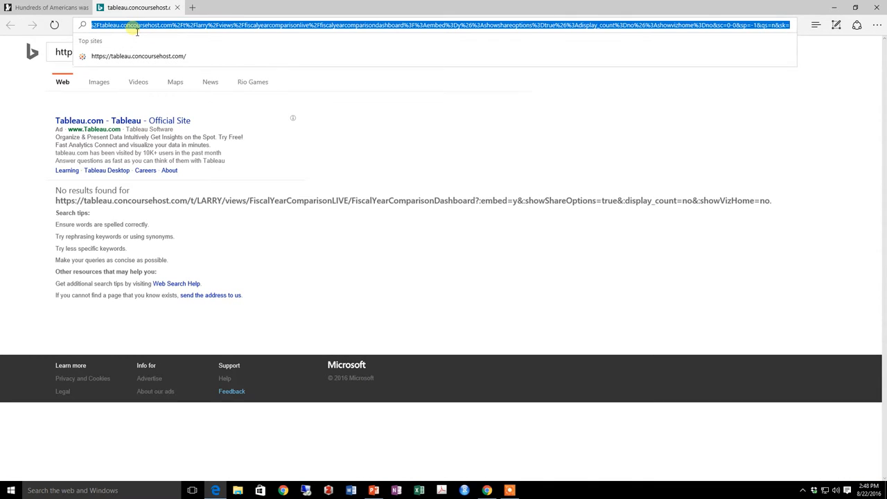
key(ctrl+v)
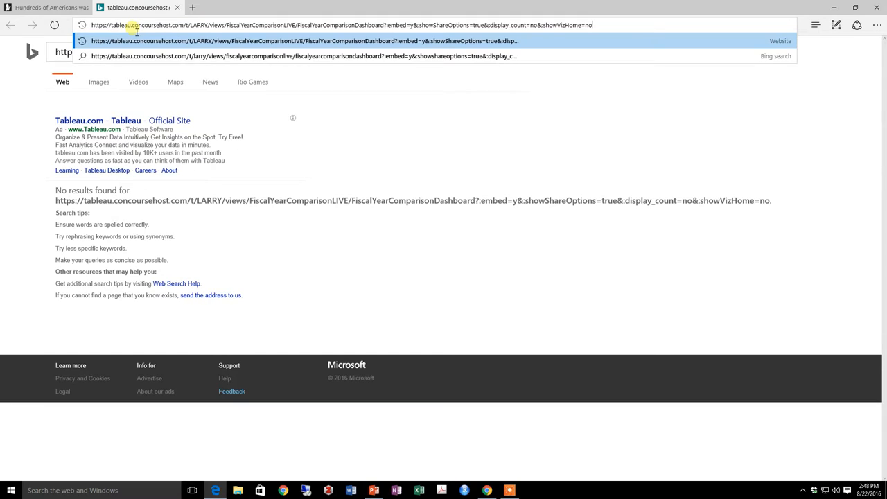
key(Return)
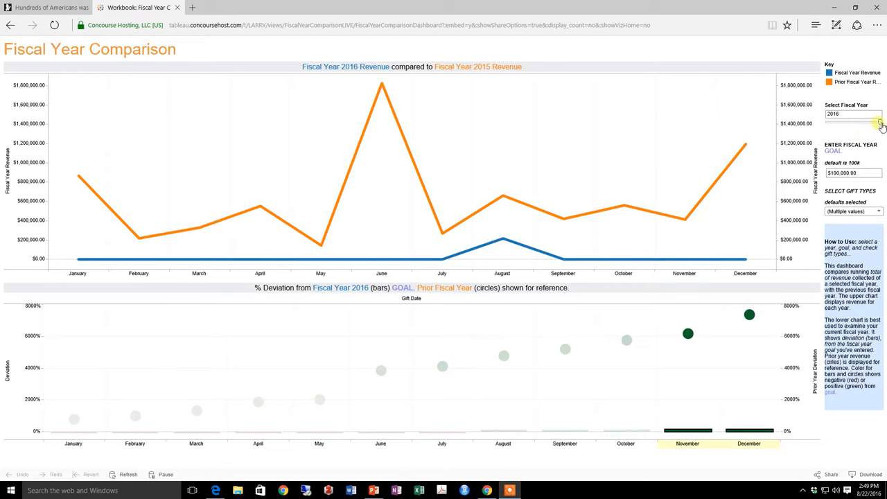
drag(880, 123, 874, 122)
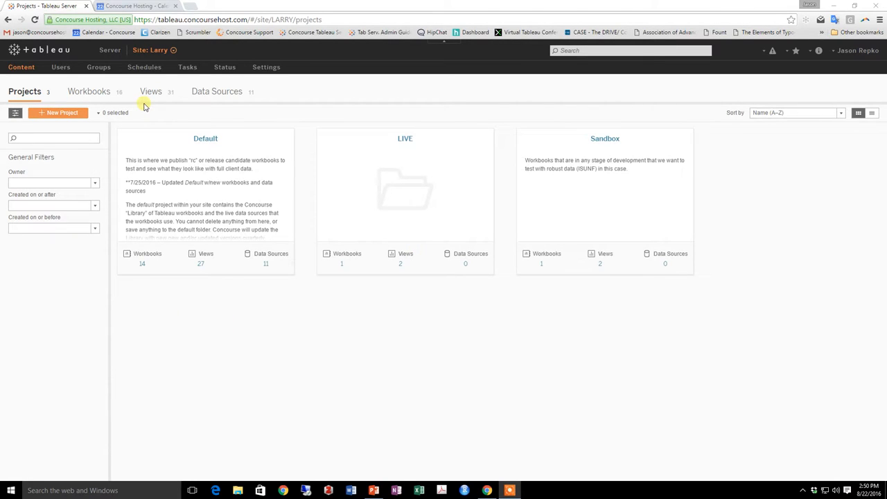
Back in Chrome, examine the management options offered for a server administrator and for the Guest account in the site users
click(61, 70)
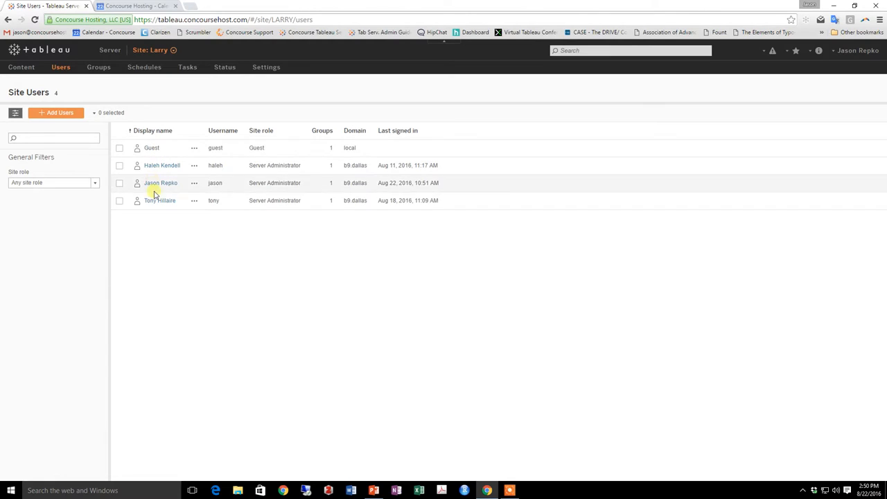
click(195, 166)
click(200, 195)
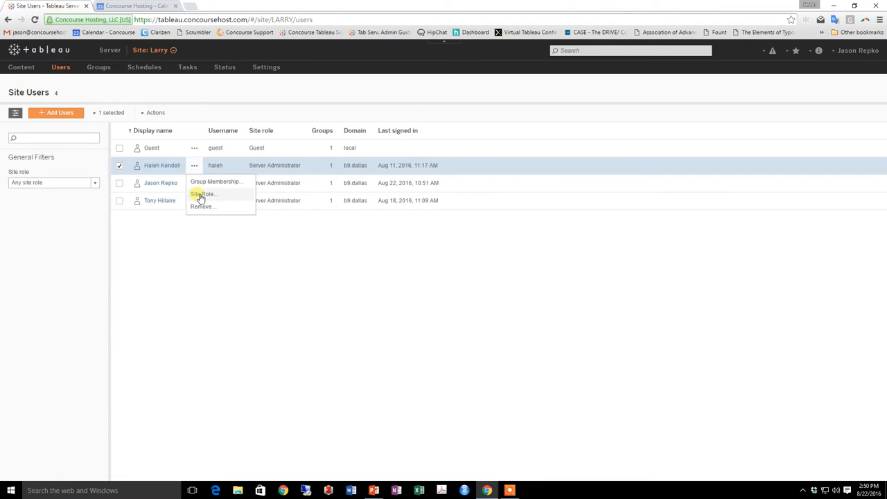
click(195, 148)
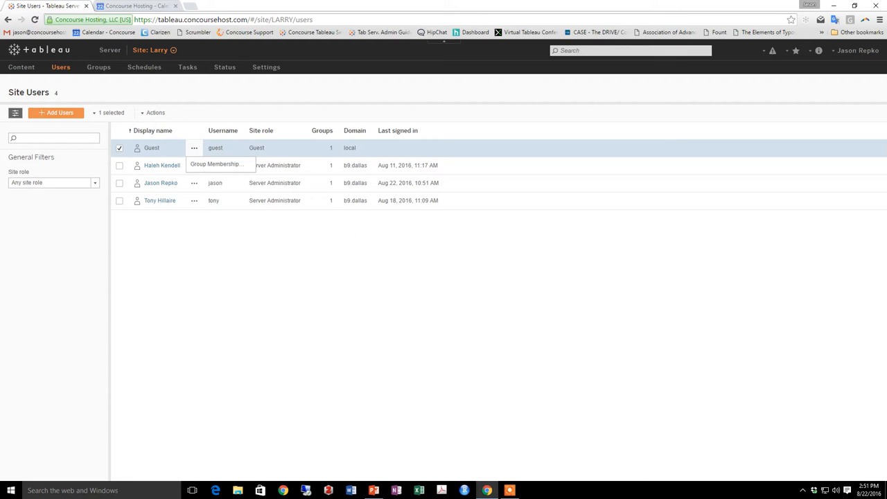
View the permissions of the Fiscal Year Comparison LIVE workbook in the LIVE project, including individual user permissions for All Users
click(19, 68)
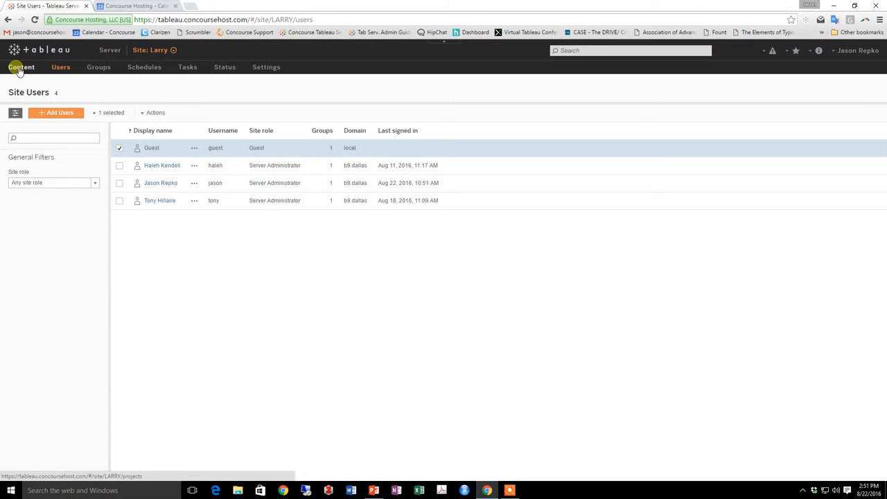
click(346, 257)
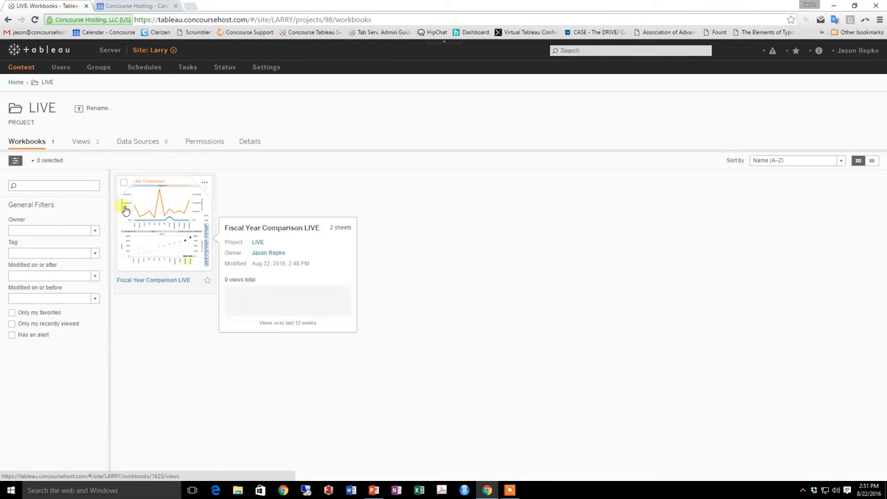
click(123, 184)
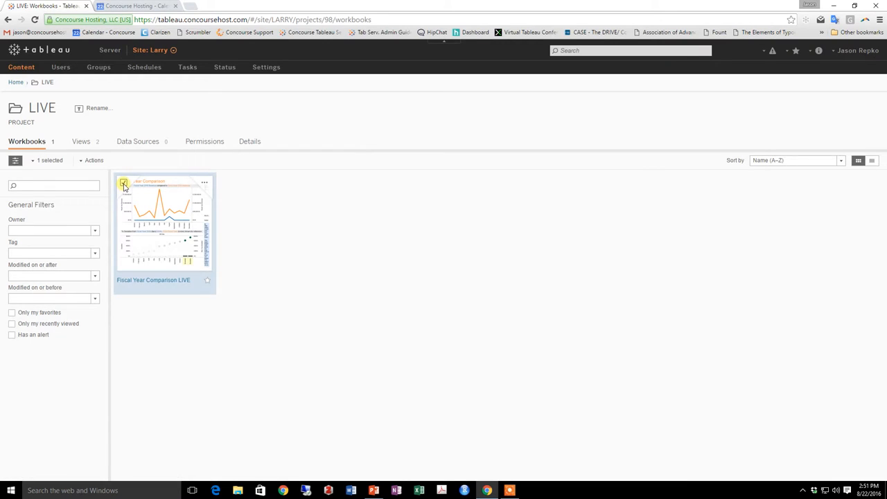
click(205, 185)
click(209, 234)
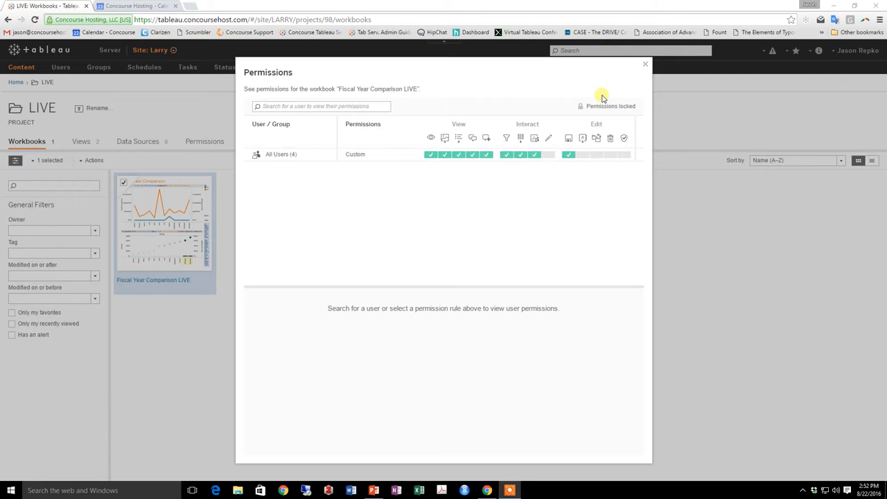
click(275, 158)
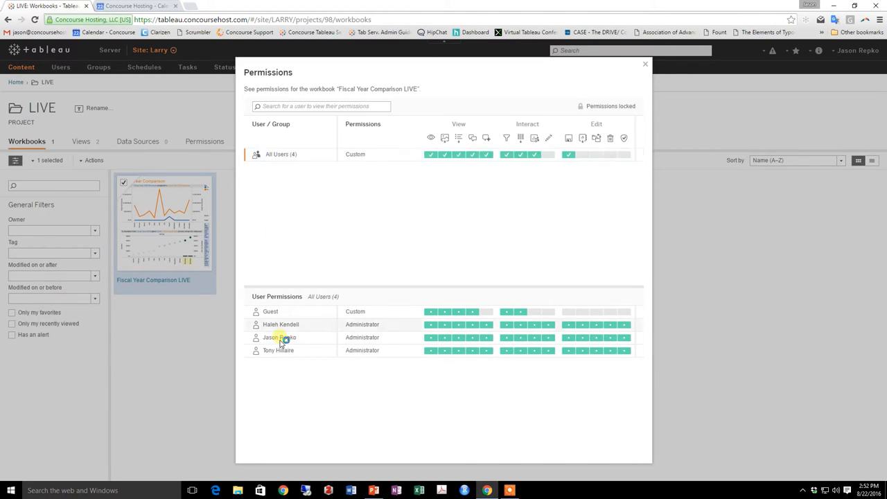